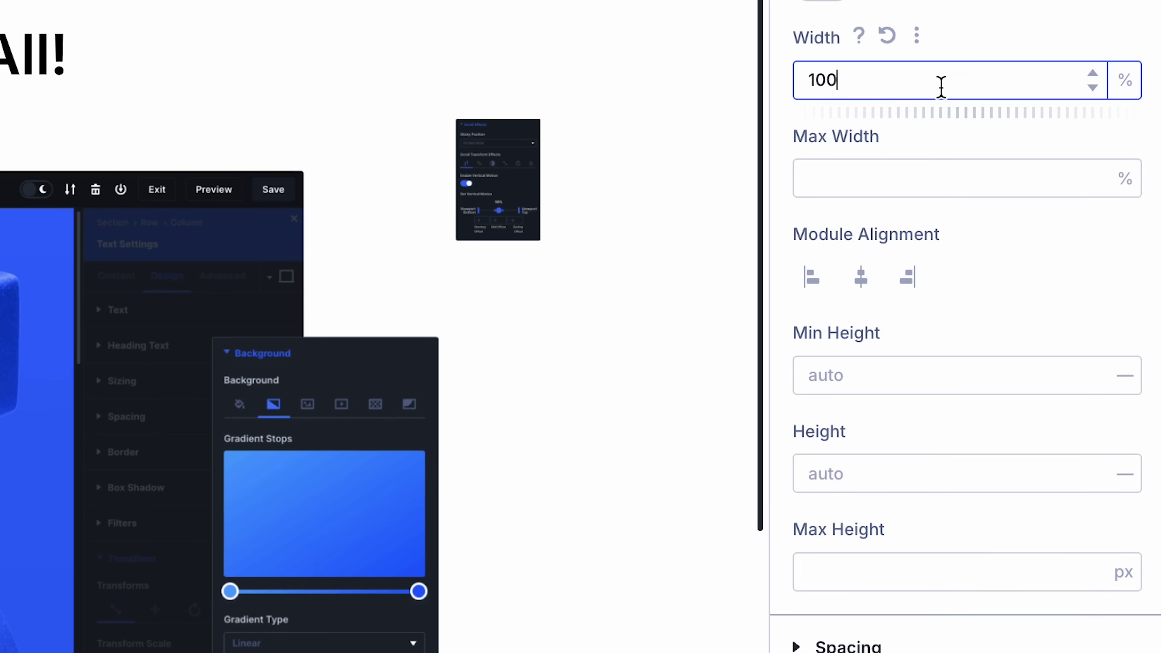
Try image widths of 58% and 62%, then change the image width to 800 px
{"action": "left_click_drag", "start_coordinate": [969, 114], "coordinate": [931, 114]}
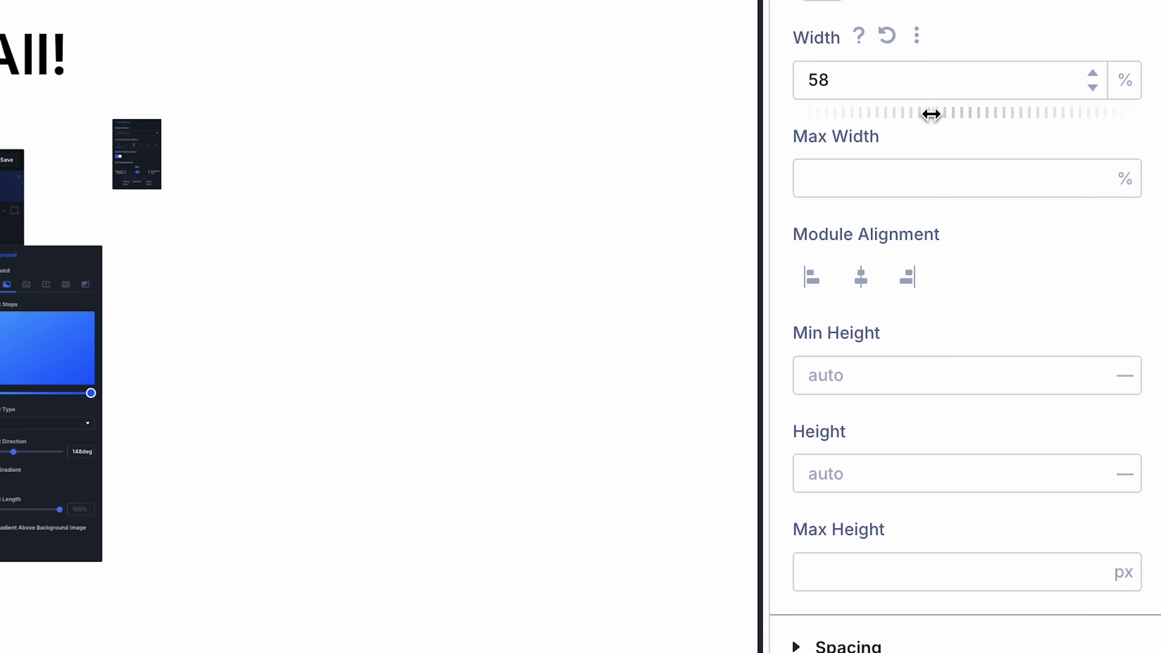
{"action": "left_click", "coordinate": [1093, 74]}
{"action": "left_click", "coordinate": [1093, 75]}
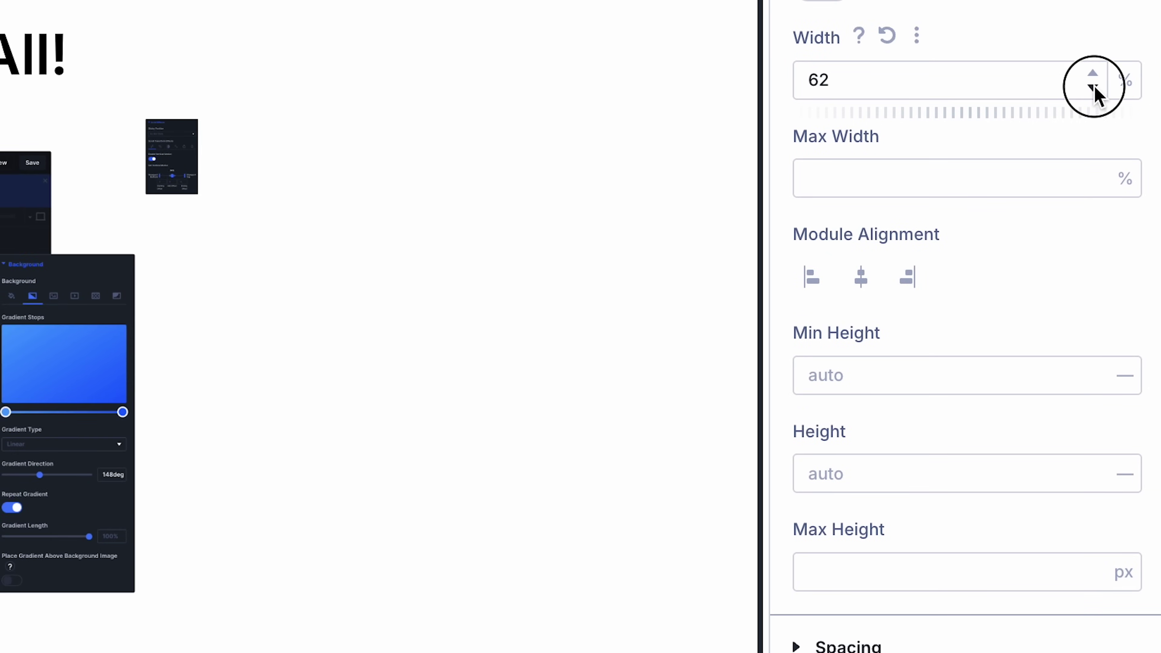
{"action": "left_click", "coordinate": [1093, 87]}
{"action": "left_click", "coordinate": [1093, 87]}
{"action": "left_click", "coordinate": [1093, 88]}
{"action": "left_click", "coordinate": [1093, 87]}
{"action": "left_click", "coordinate": [982, 85]}
{"action": "double_click", "coordinate": [970, 86]}
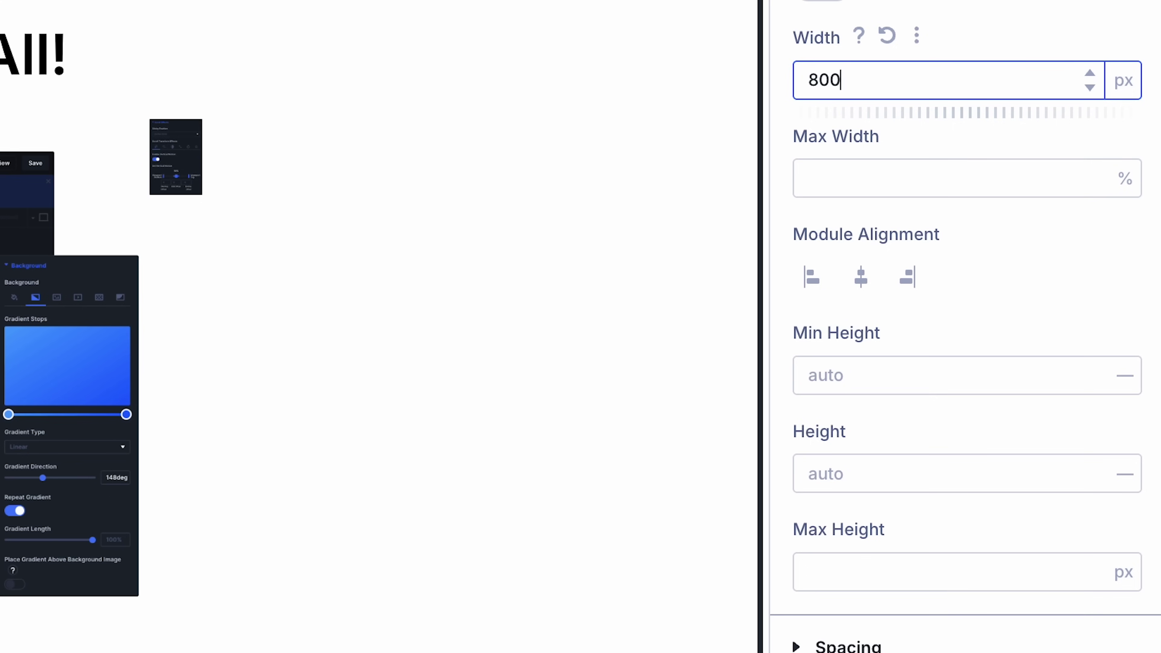
{"action": "left_click", "coordinate": [1125, 83]}
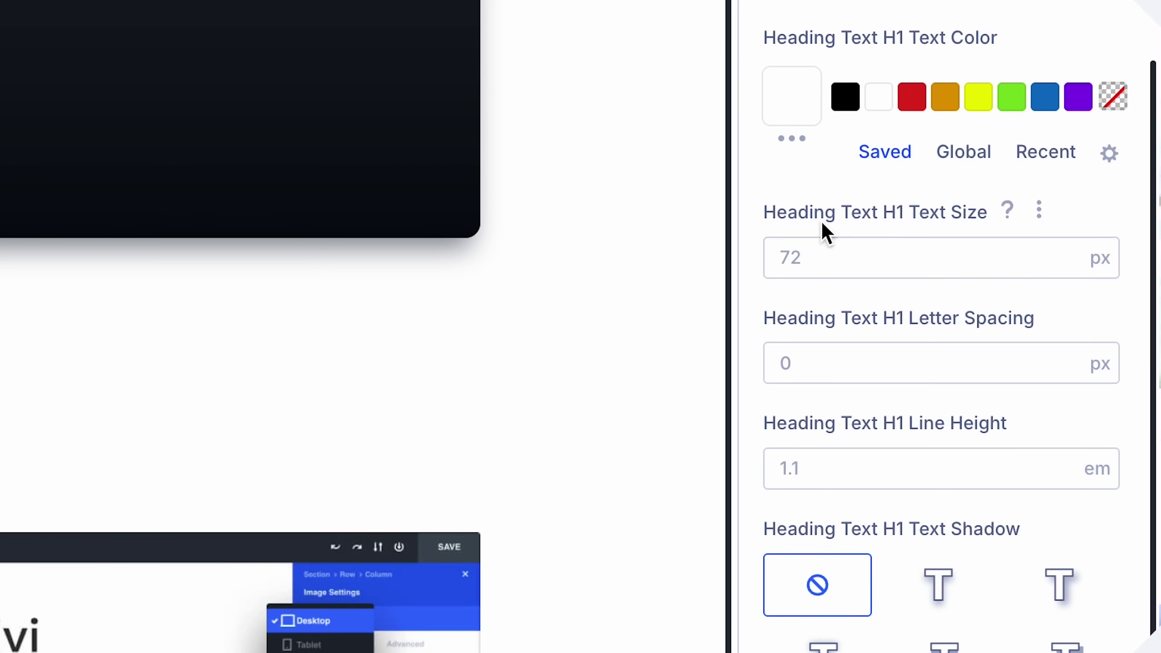
Switch the Units Galore H1 text size from 8vw to rem and set the row width to fit-content
{"action": "left_click", "coordinate": [828, 254]}
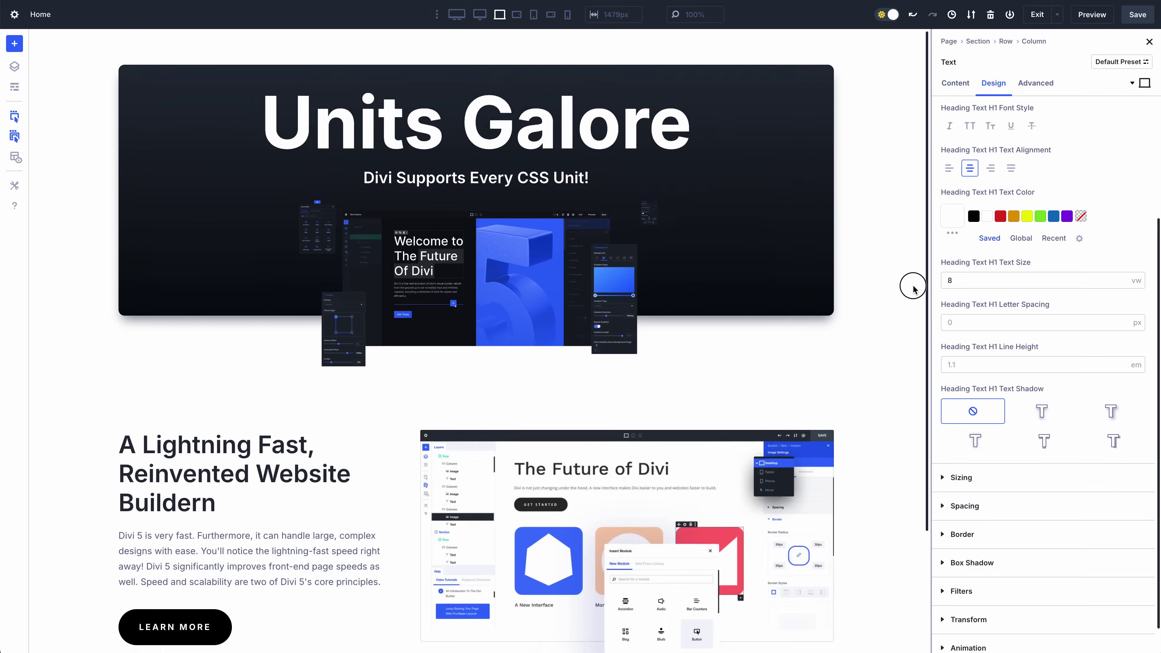
{"action": "left_click", "coordinate": [705, 277]}
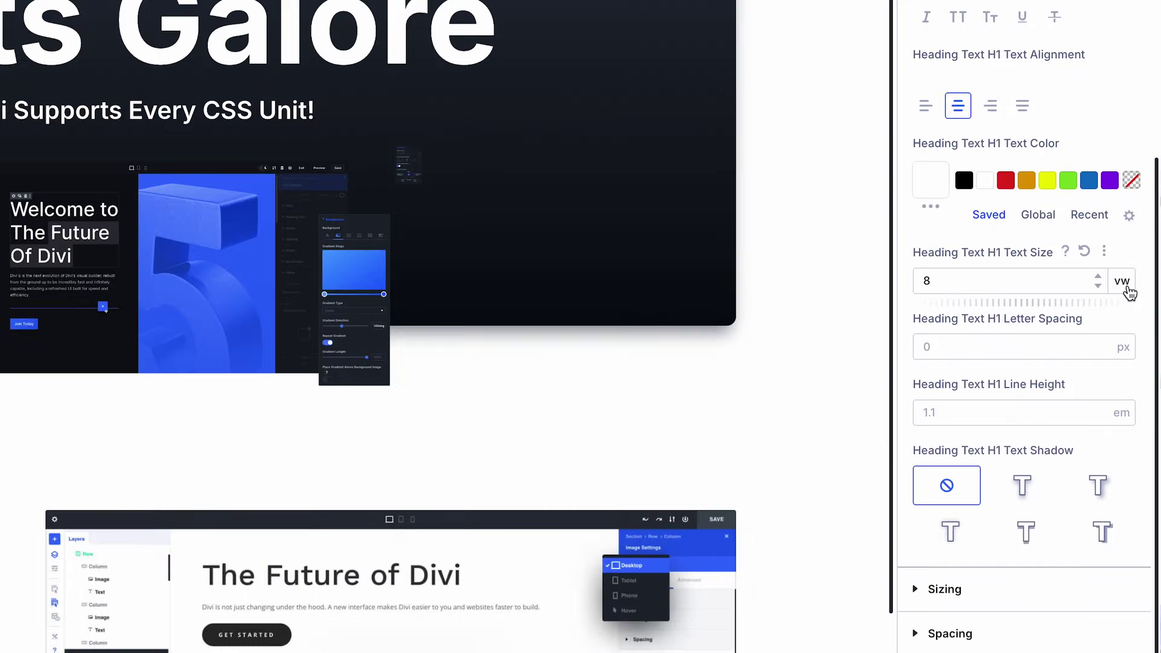
{"action": "left_click", "coordinate": [1136, 281]}
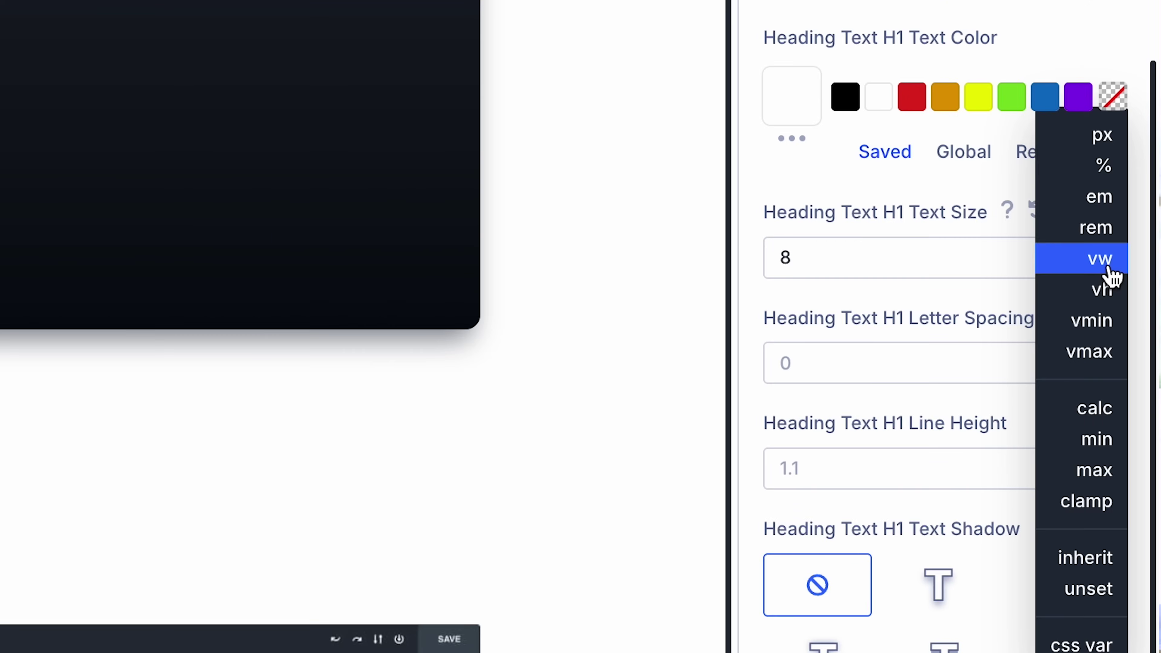
{"action": "left_click", "coordinate": [1106, 231]}
{"action": "left_click", "coordinate": [1058, 266]}
{"action": "left_click", "coordinate": [1058, 267]}
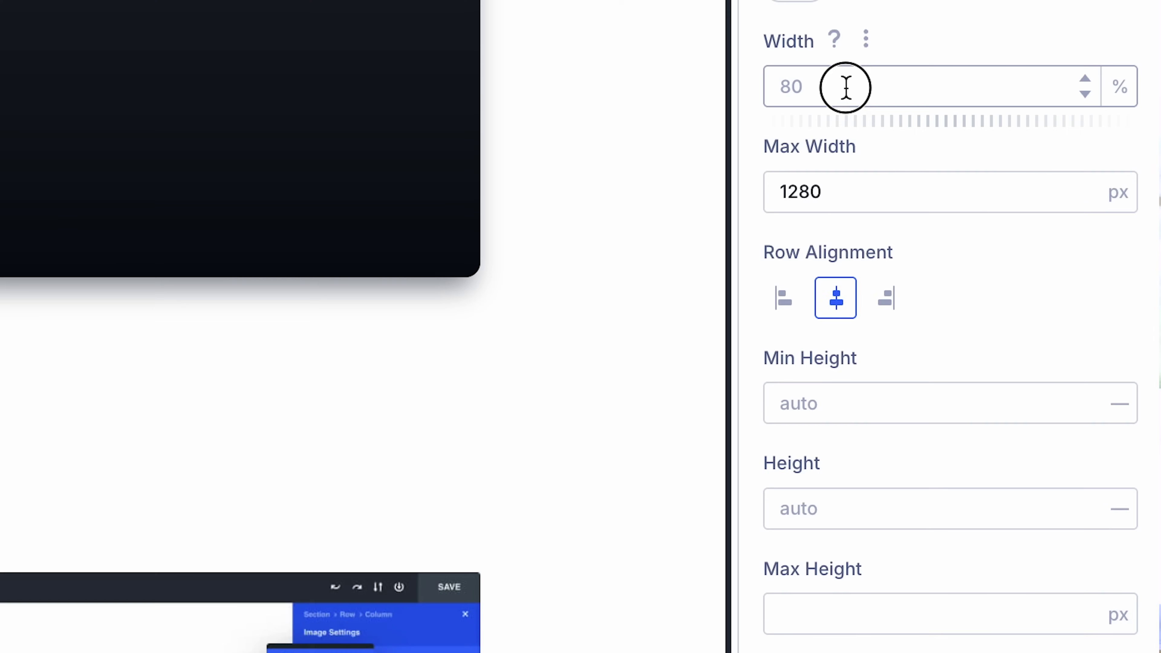
{"action": "left_click", "coordinate": [846, 87]}
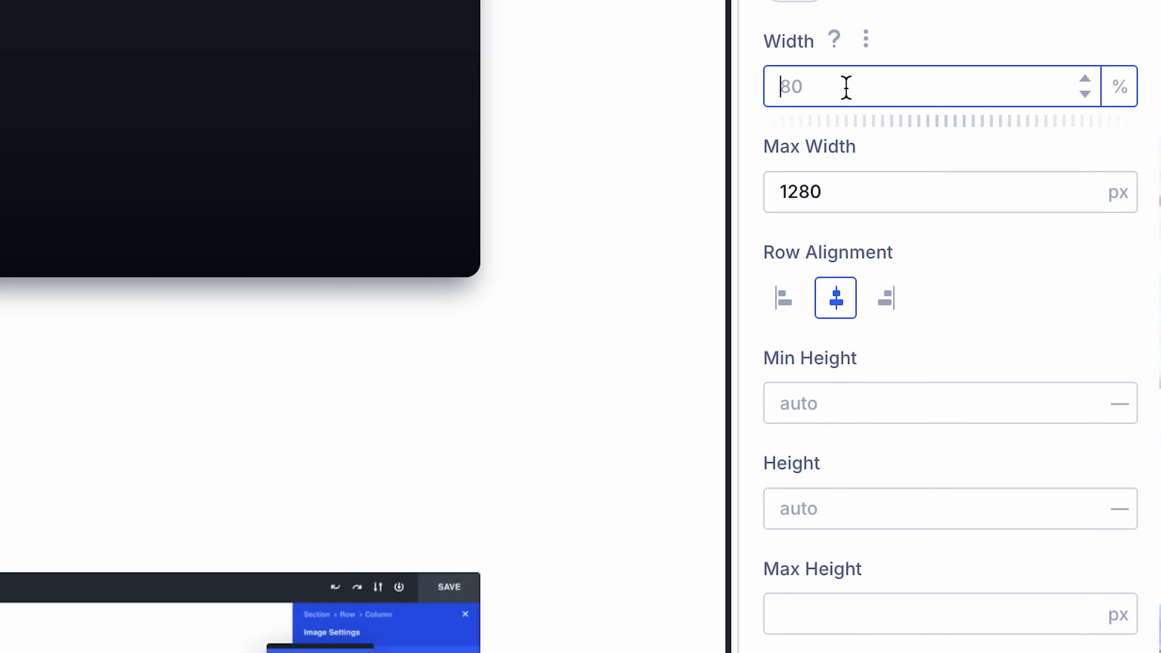
{"action": "type", "text": "fit-content"}
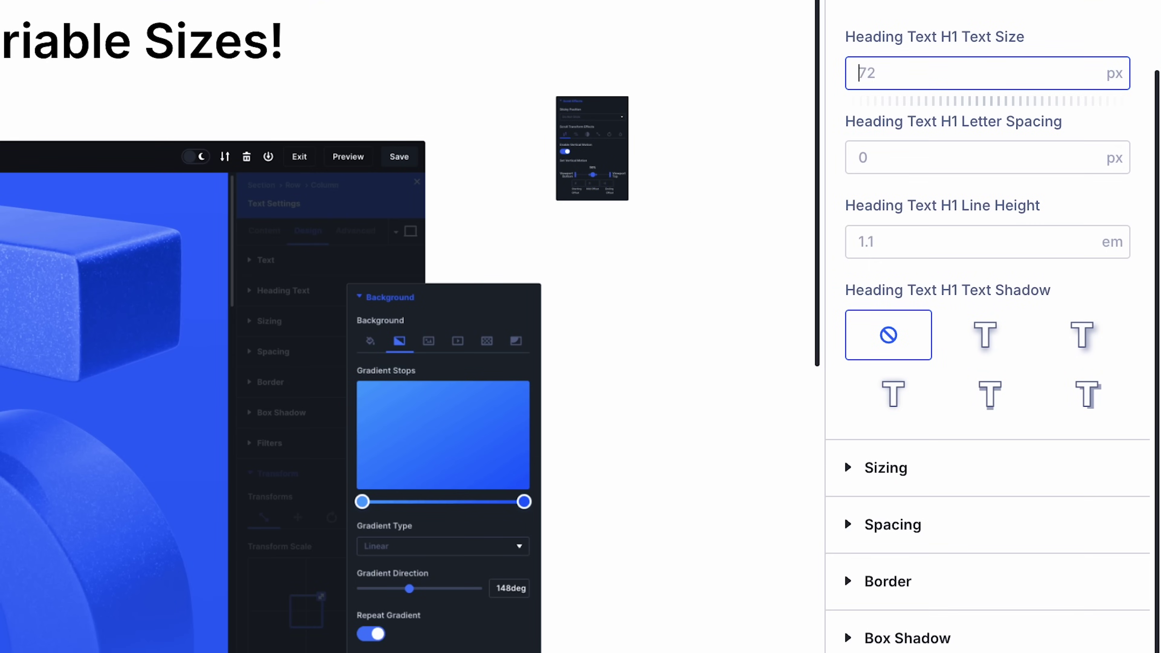
Enter clamp(5rem, 10vw, 15rem) as the Fluid Typography heading's H1 text size
{"action": "type", "text": "clamp"}
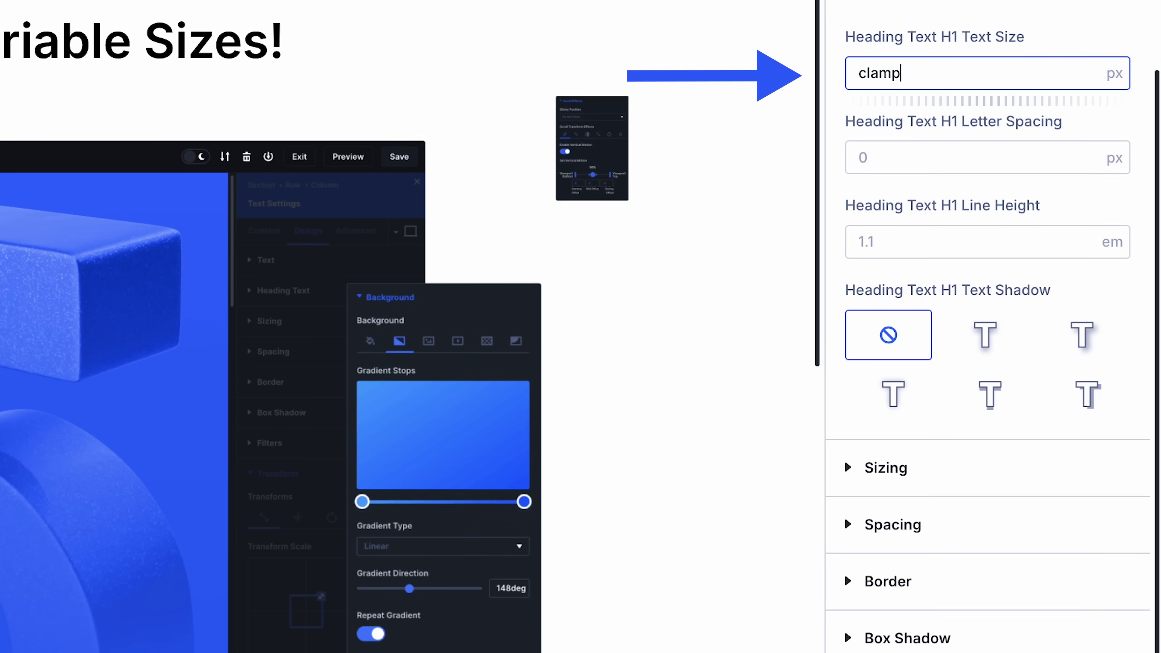
{"action": "type", "text": "(5rem, 10v"}
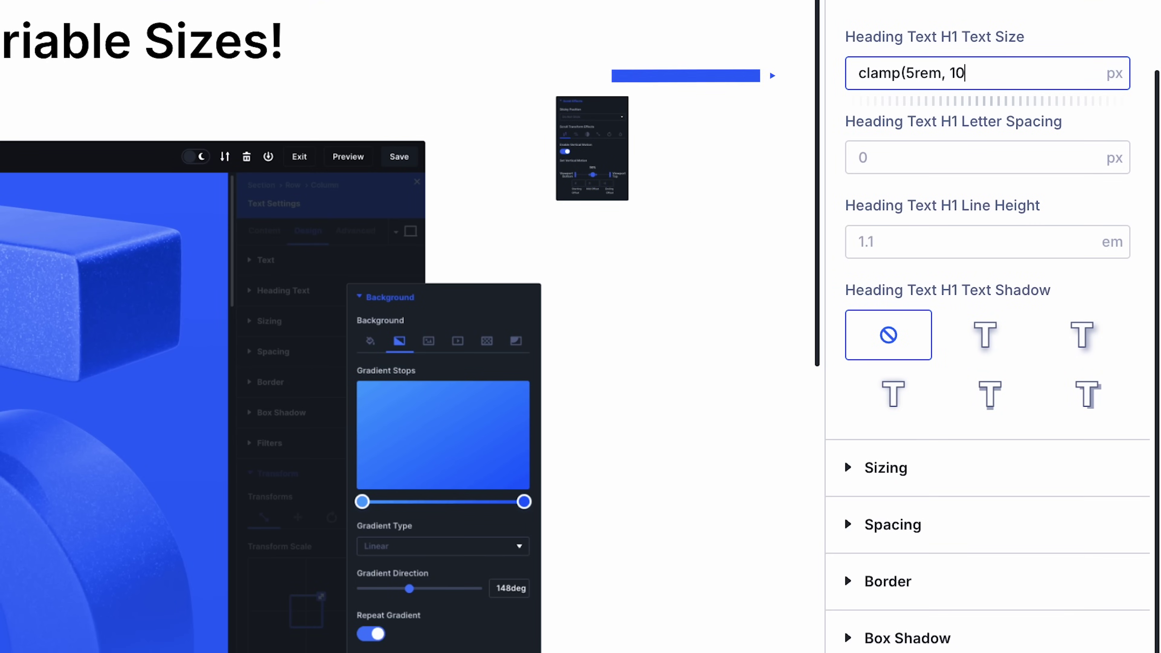
{"action": "type", "text": "w, 15rem)"}
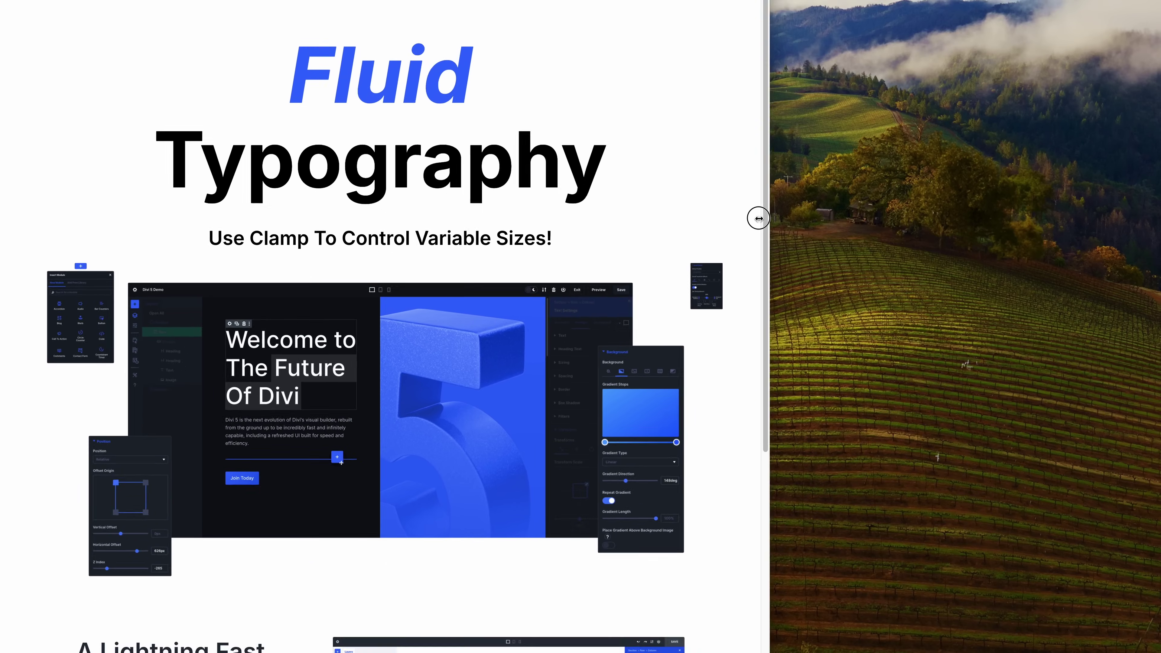
{"action": "left_click_drag", "start_coordinate": [759, 218], "coordinate": [1155, 257]}
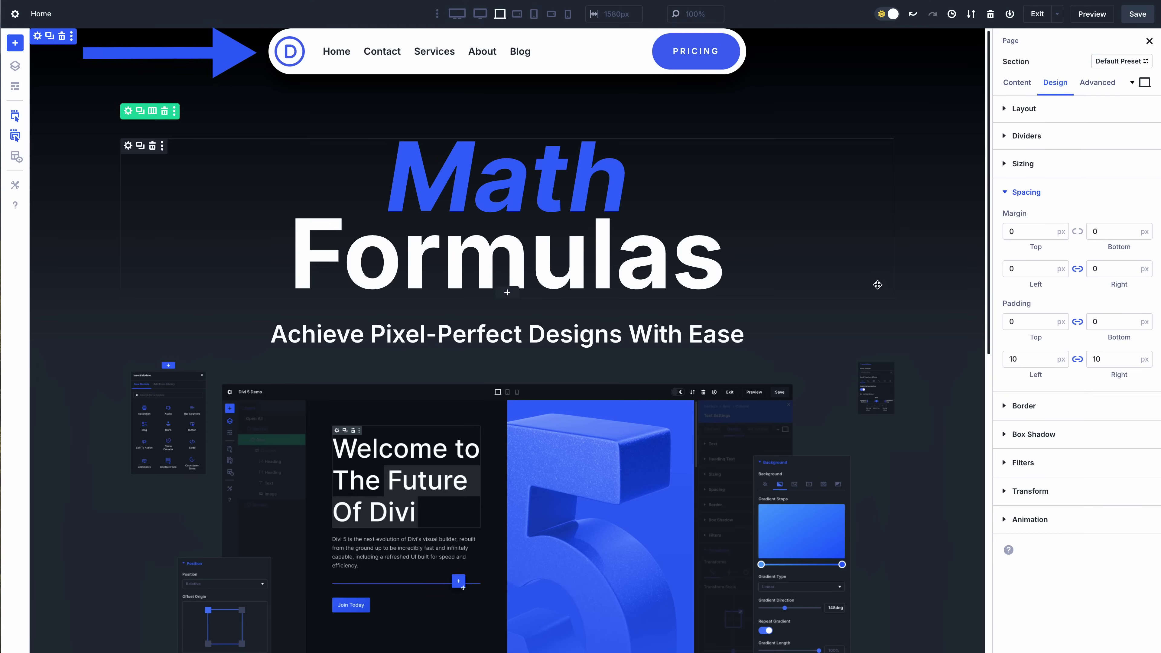
Open the section's Sizing width, try 100, and preview the page at 990px before returning to Desktop
{"action": "scroll", "coordinate": [508, 340], "scroll_direction": "down", "scroll_amount": 10}
{"action": "scroll", "coordinate": [868, 298], "scroll_direction": "up", "scroll_amount": 10}
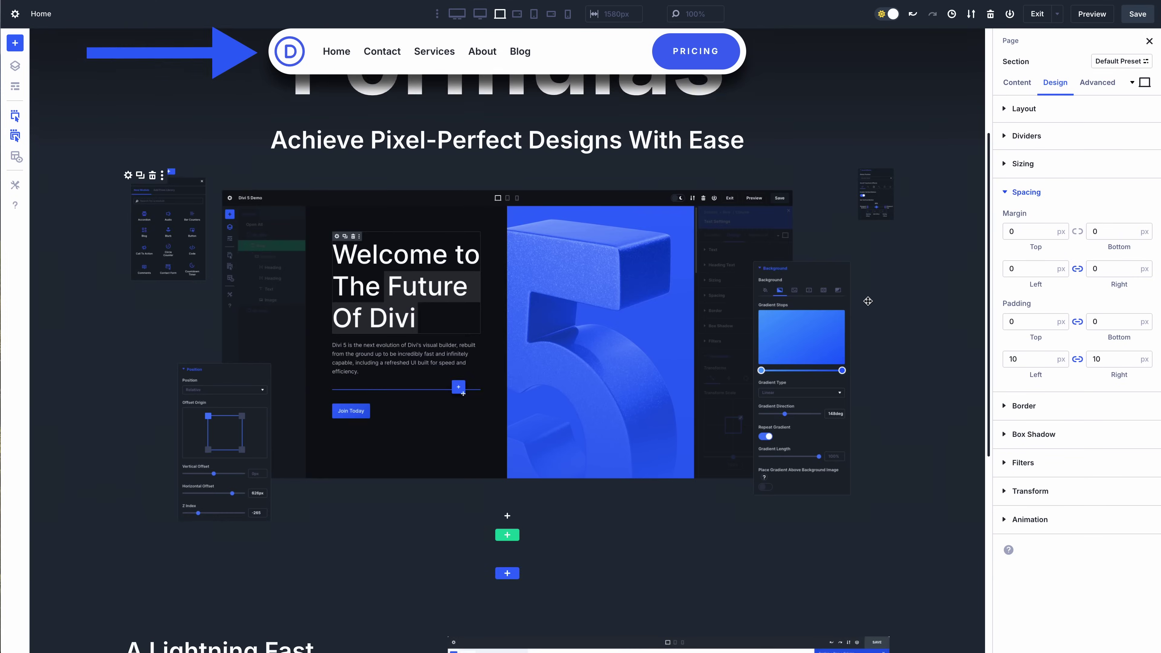
{"action": "left_click", "coordinate": [1026, 233]}
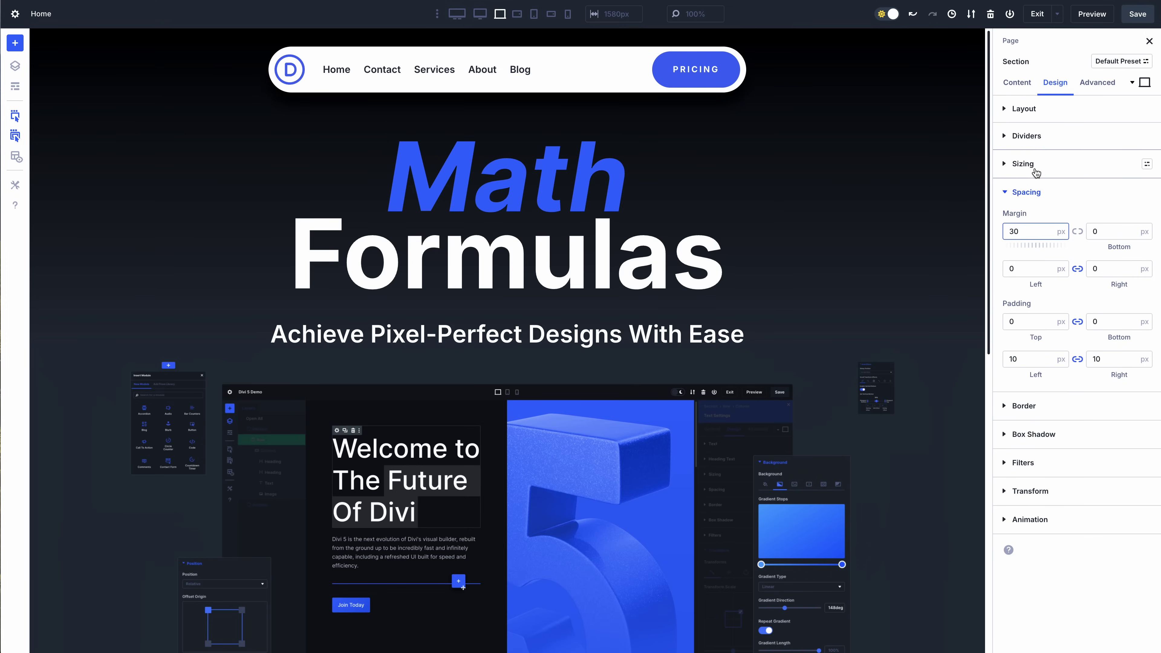
{"action": "left_click", "coordinate": [1024, 164]}
{"action": "left_click", "coordinate": [1037, 204]}
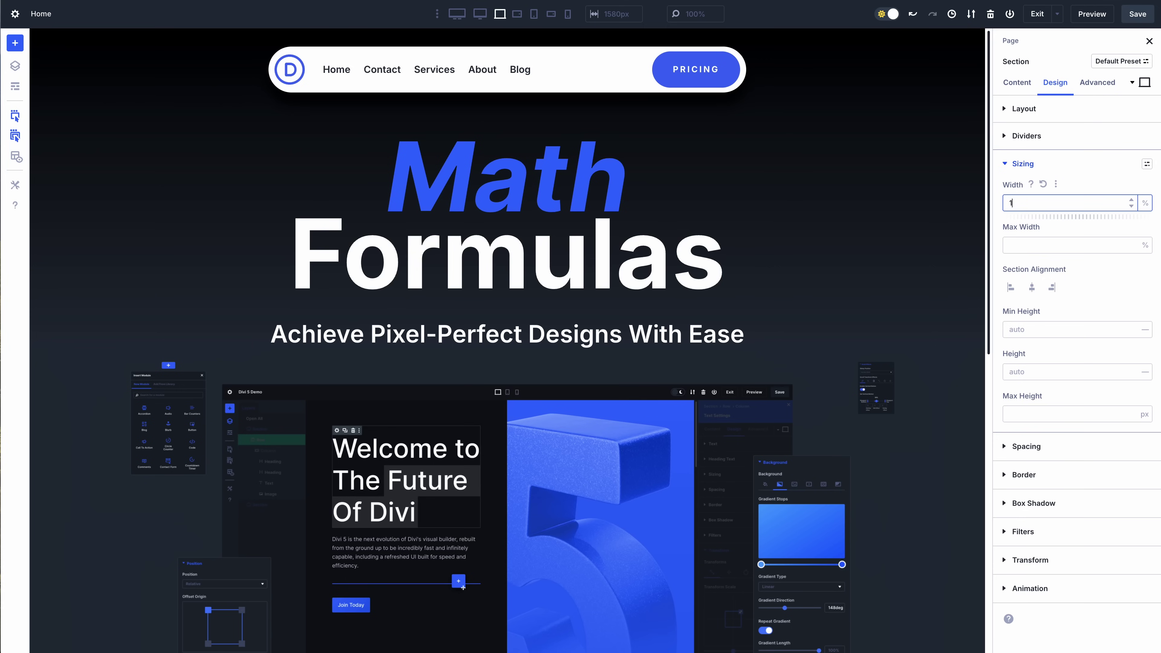
{"action": "type", "text": "100"}
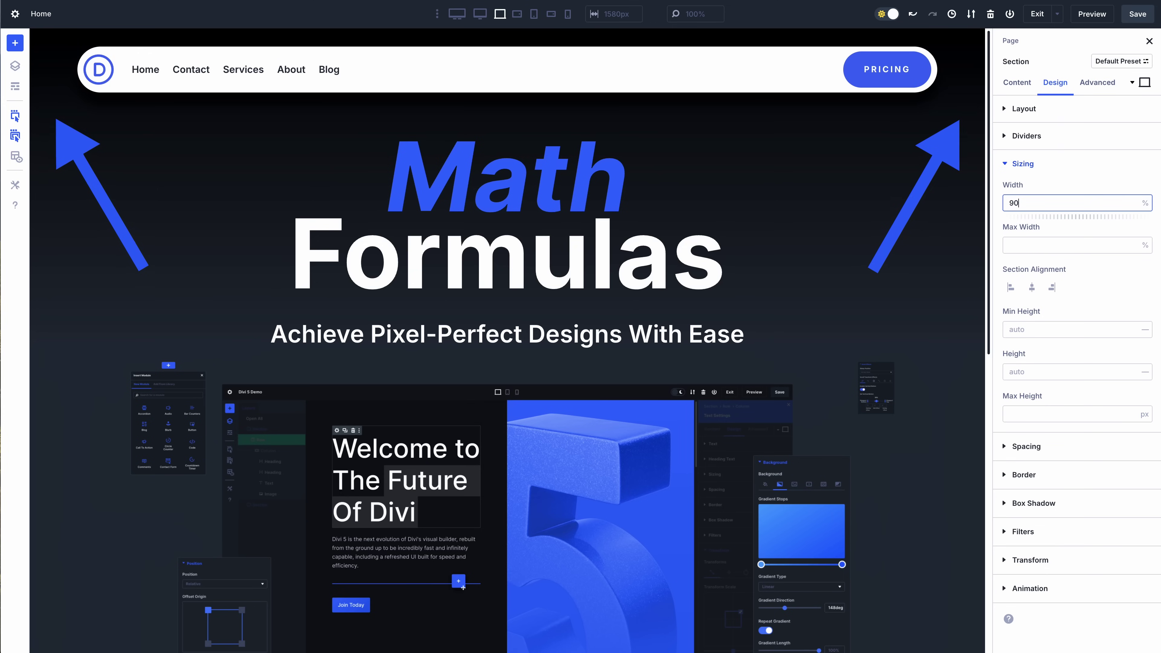
{"action": "left_click", "coordinate": [516, 13]}
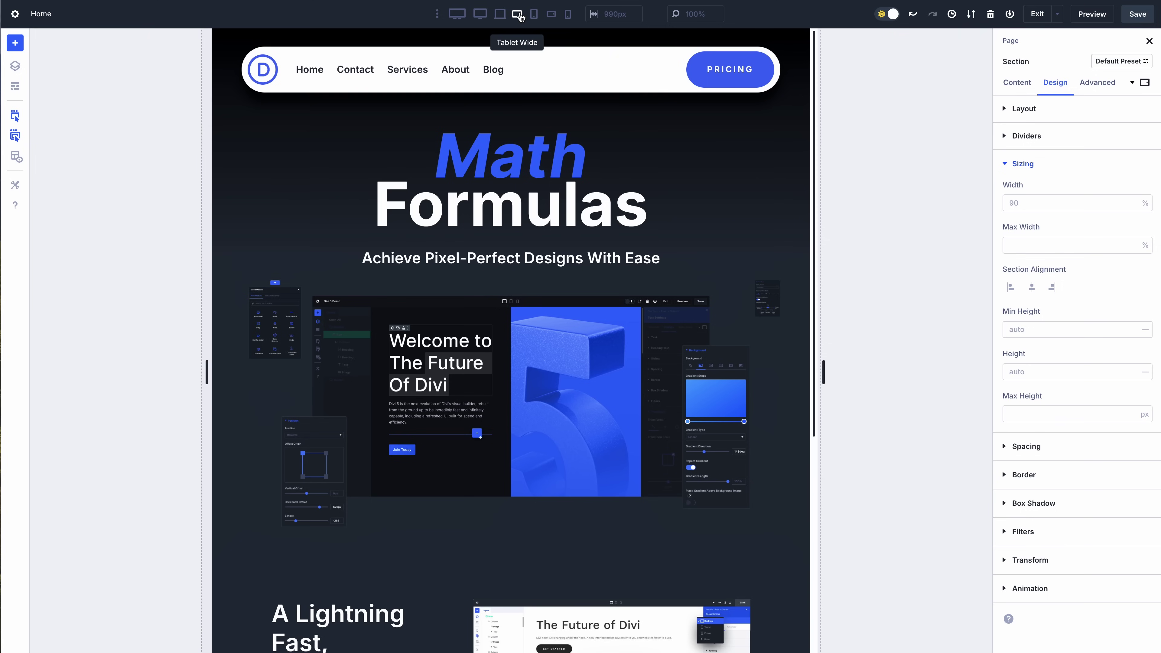
{"action": "left_click", "coordinate": [500, 14]}
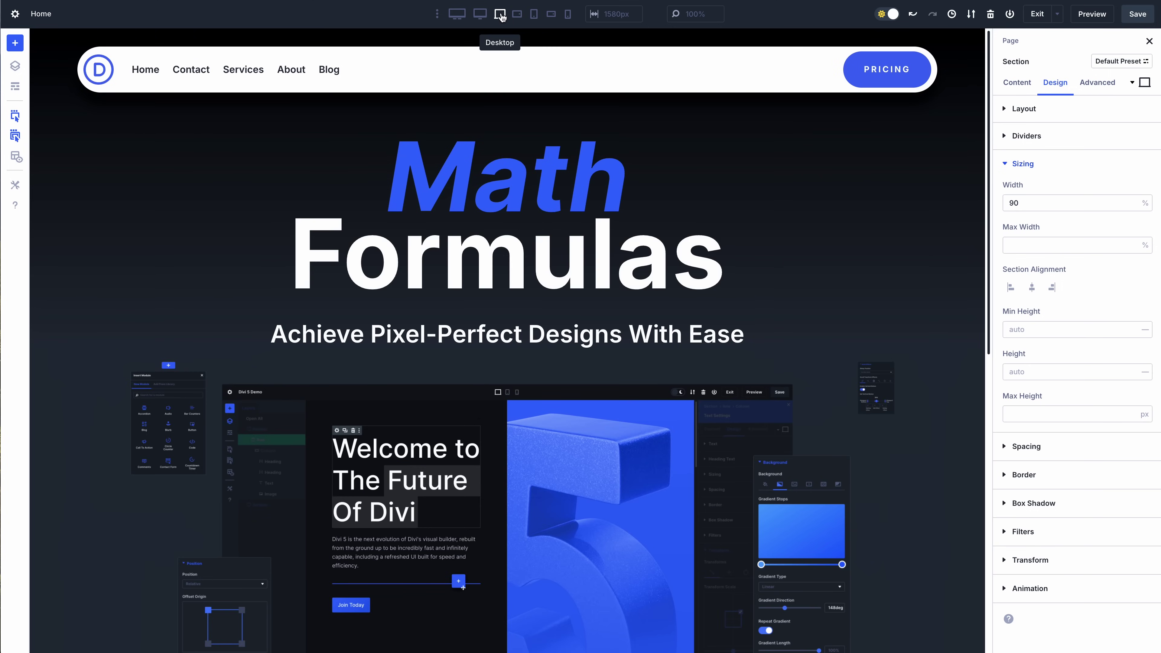
Replace the Math Formulas section width with calc(100% - 60px)
{"action": "double_click", "coordinate": [1028, 203]}
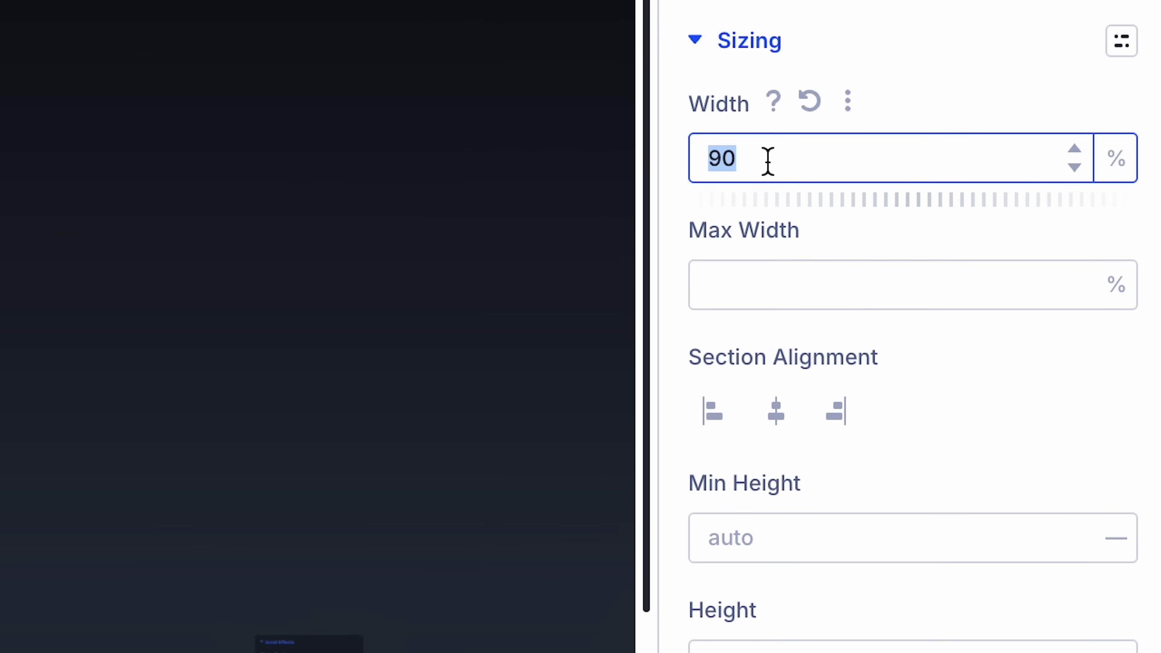
{"action": "type", "text": "ca"}
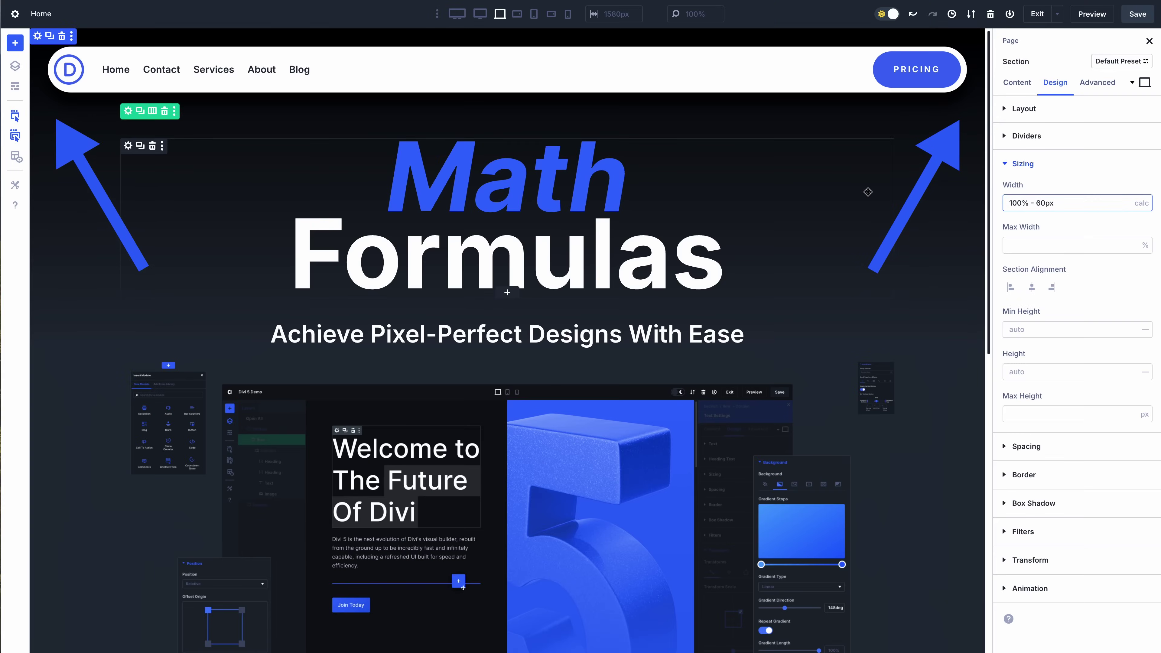
{"action": "scroll", "coordinate": [867, 192], "scroll_direction": "down", "scroll_amount": 6}
{"action": "scroll", "coordinate": [867, 192], "scroll_direction": "down", "scroll_amount": 5}
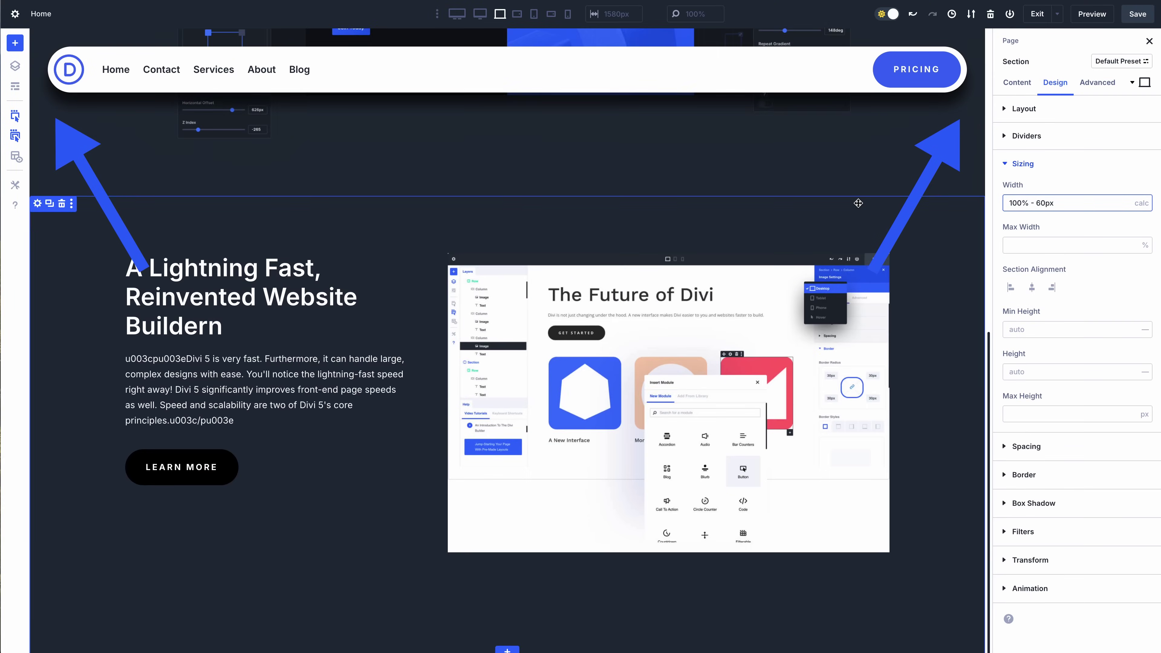
{"action": "scroll", "coordinate": [864, 196], "scroll_direction": "up", "scroll_amount": 10}
{"action": "scroll", "coordinate": [857, 203], "scroll_direction": "down", "scroll_amount": 5}
{"action": "scroll", "coordinate": [858, 203], "scroll_direction": "up", "scroll_amount": 3}
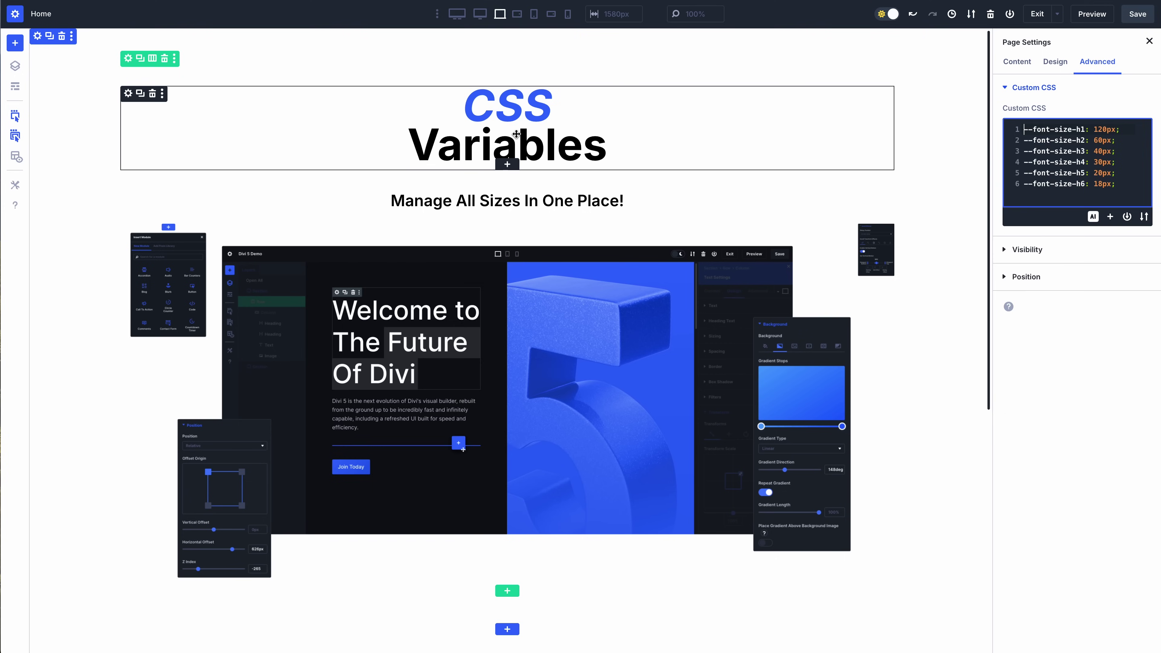
Set the CSS Variables heading's H1 text size to --font-size-h1
{"action": "left_click", "coordinate": [511, 140]}
{"action": "left_click", "coordinate": [1054, 83]}
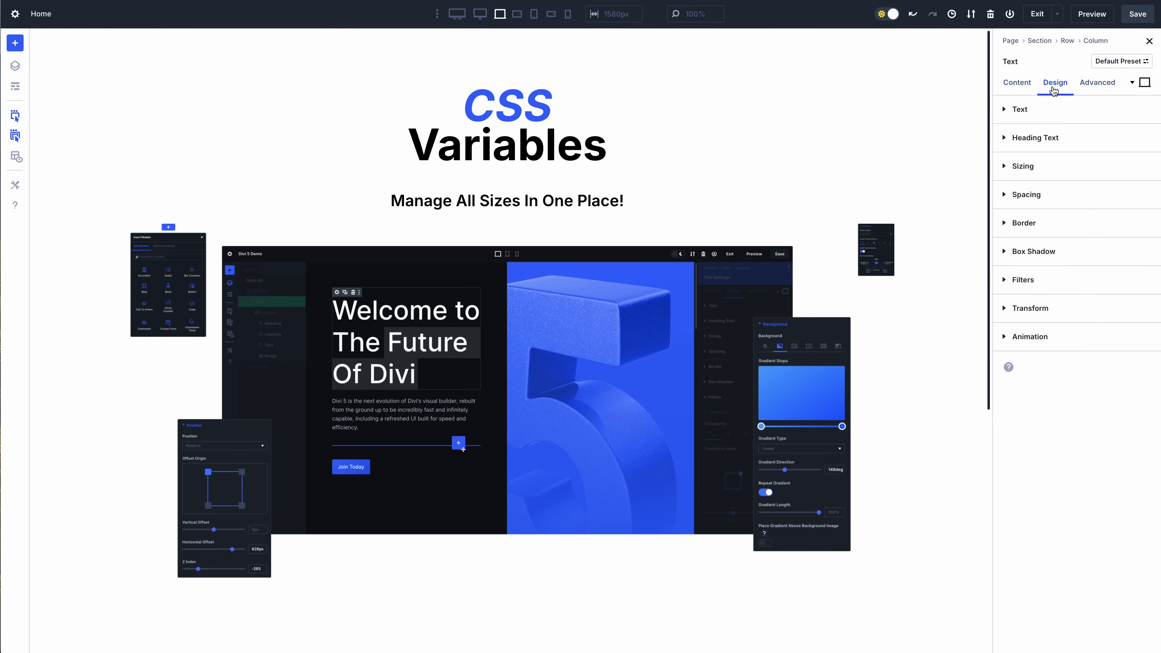
{"action": "left_click", "coordinate": [1051, 137]}
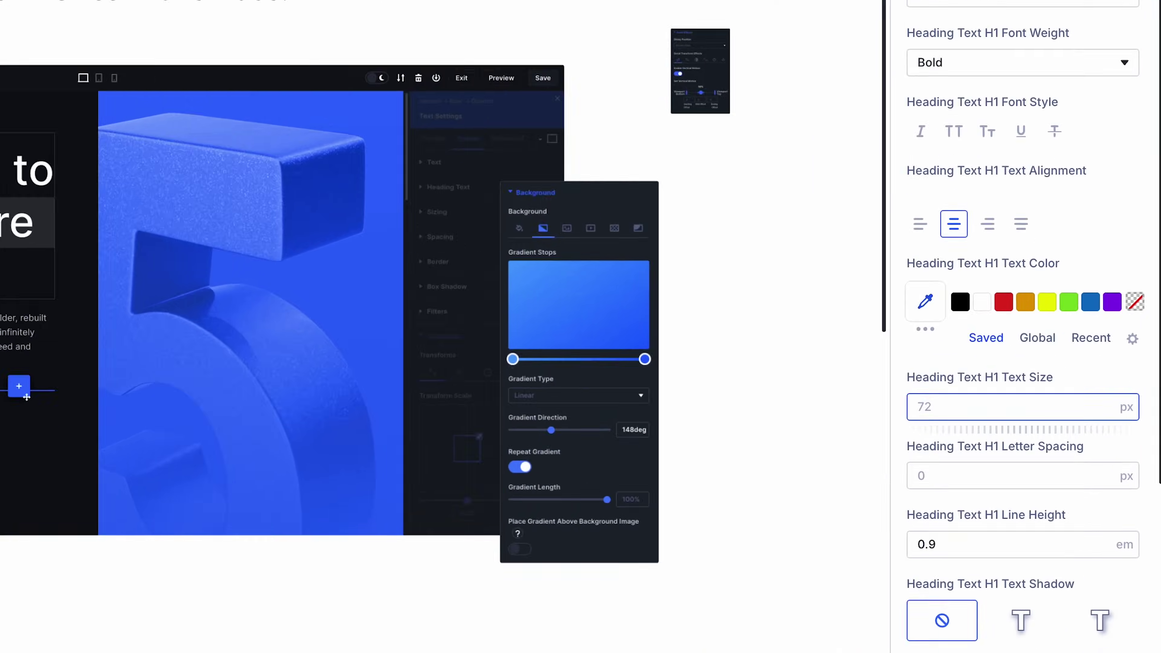
{"action": "type", "text": "-"}
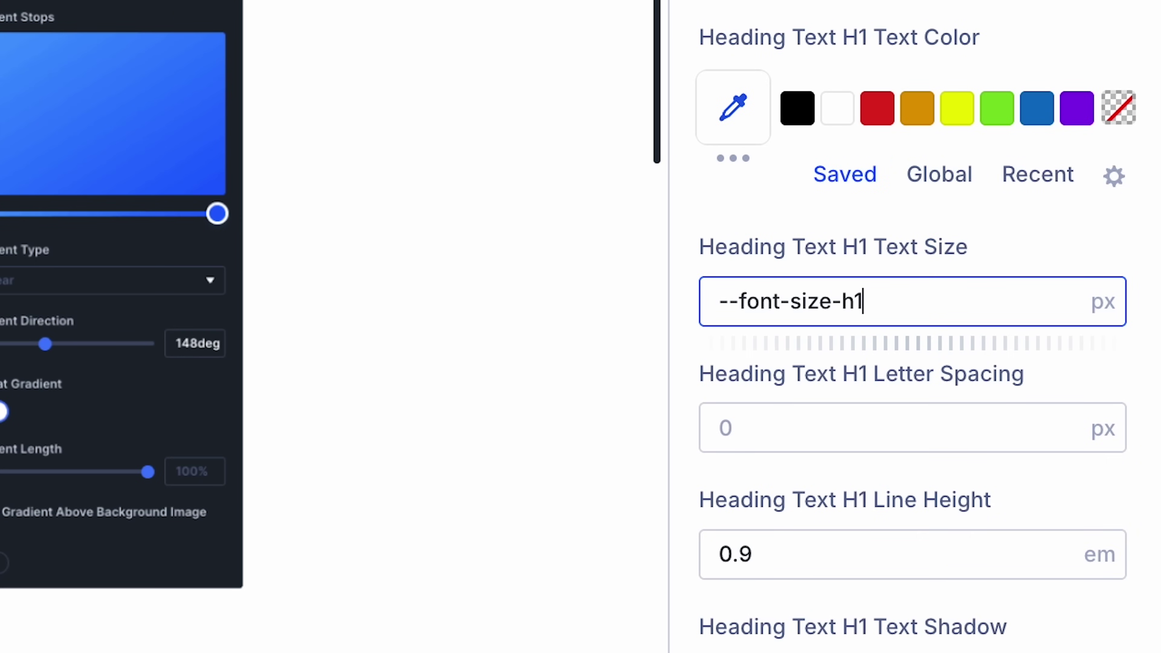
{"action": "type", "text": "-font-size-h1"}
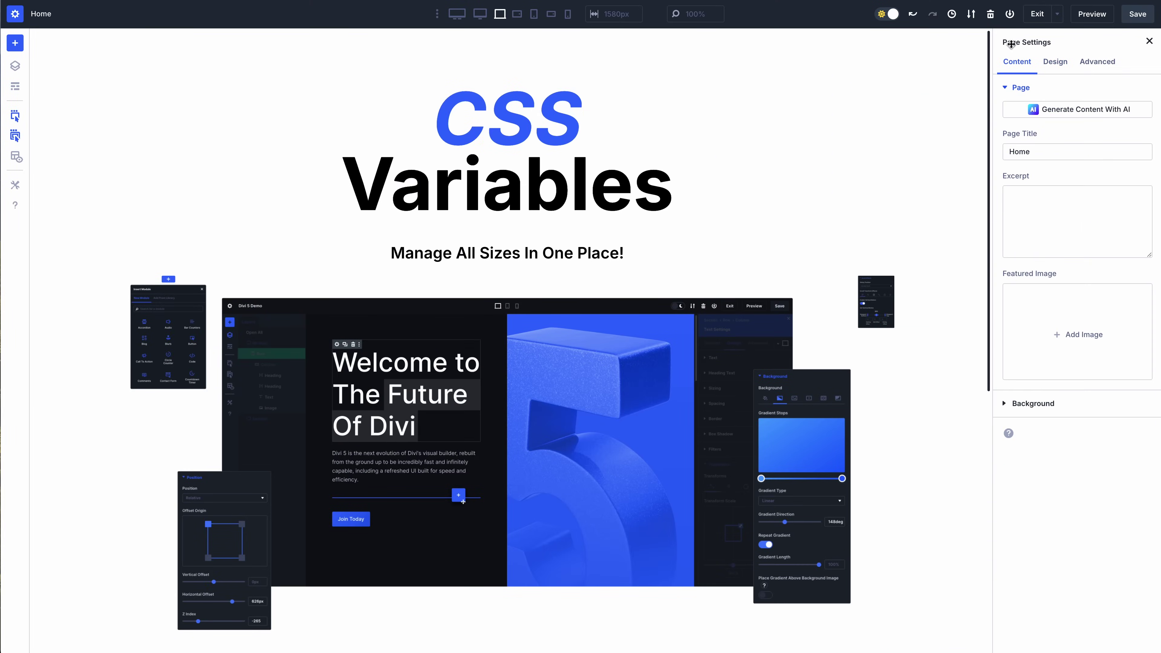
Raise --font-size-h1 in the page's custom CSS from 120px to 200px
{"action": "left_click", "coordinate": [1093, 64]}
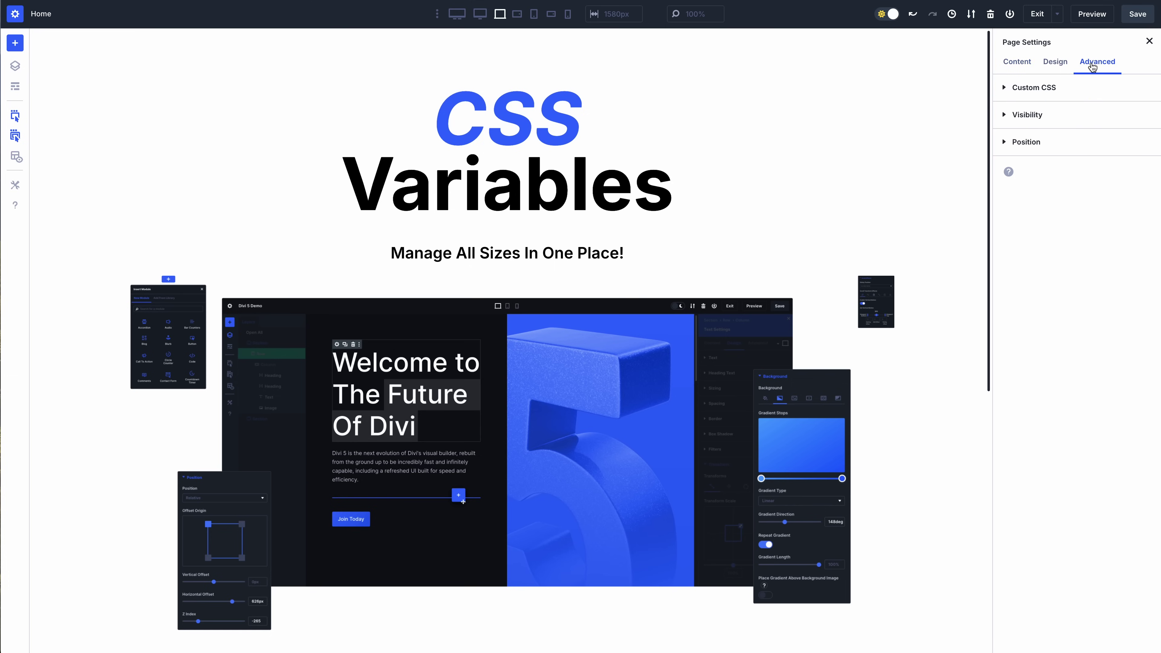
{"action": "left_click", "coordinate": [1079, 86]}
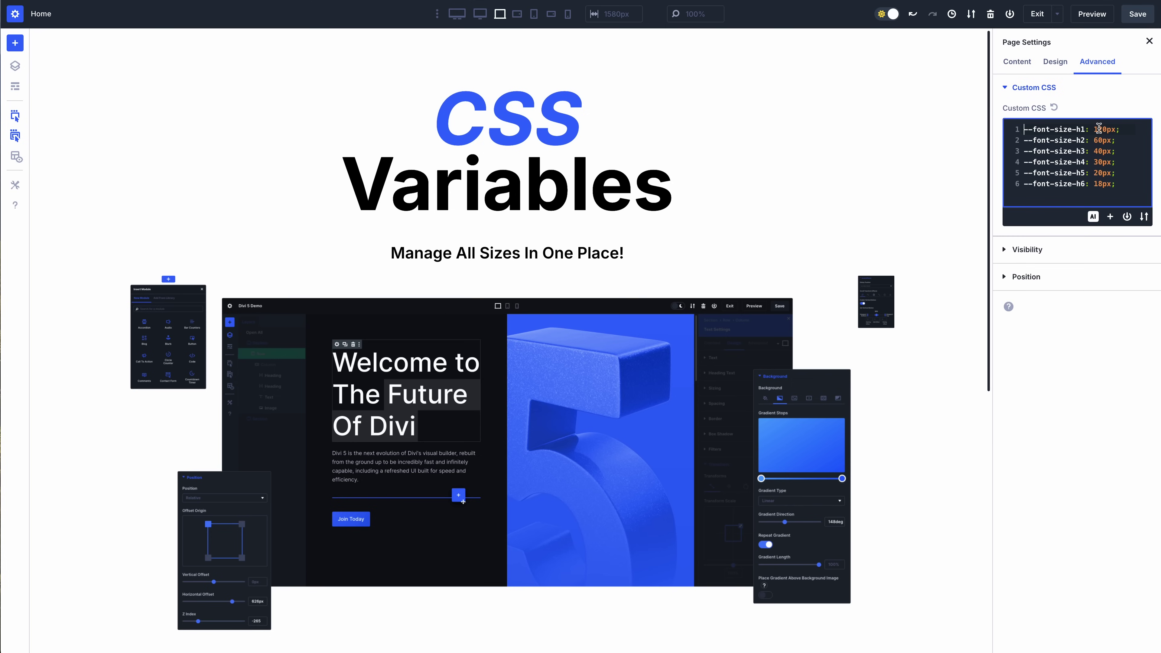
{"action": "type", "text": "200px"}
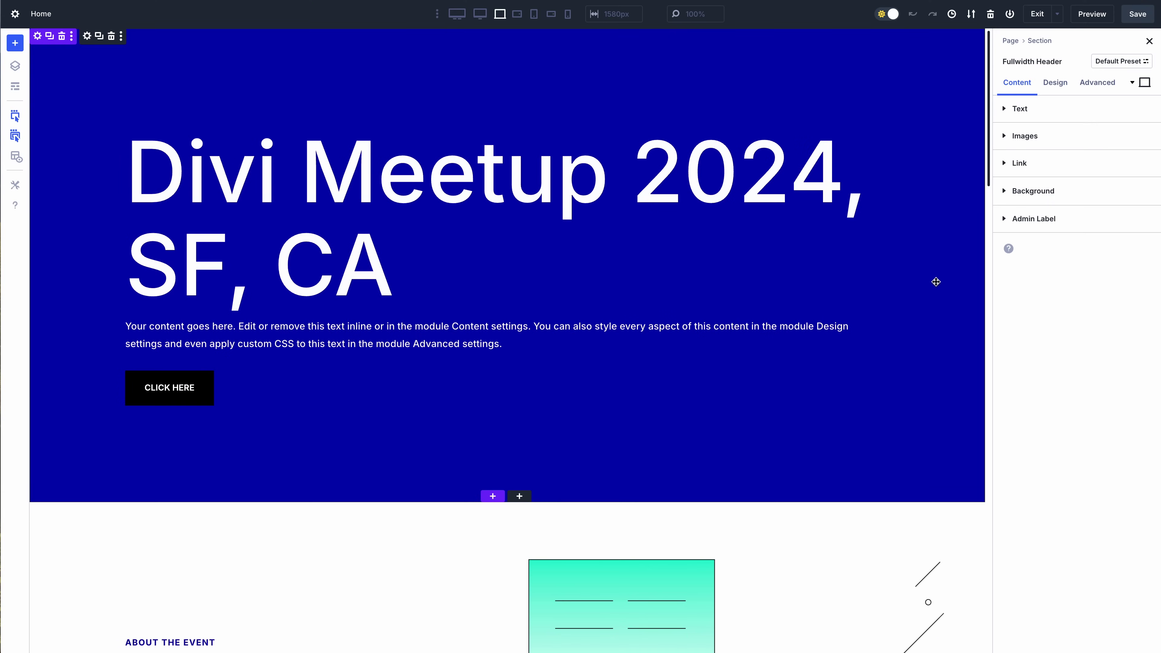
Apply the Gradient Highlight background preset to the header, keynote blurb and subscribe row
{"action": "left_click", "coordinate": [1146, 191]}
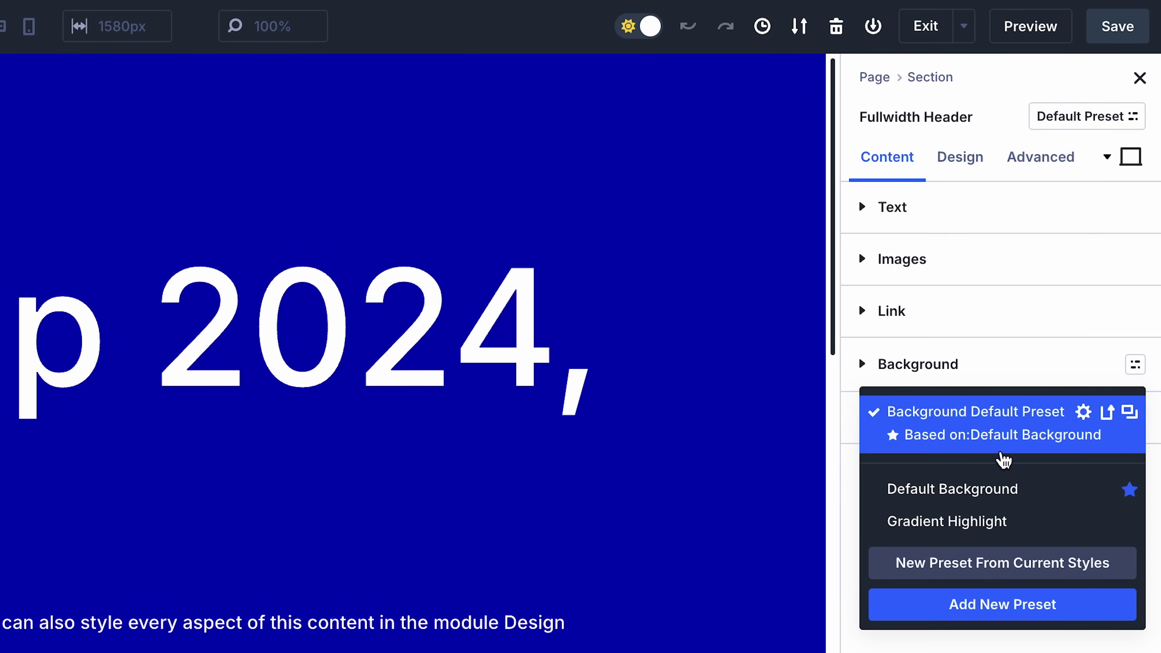
{"action": "left_click", "coordinate": [895, 520]}
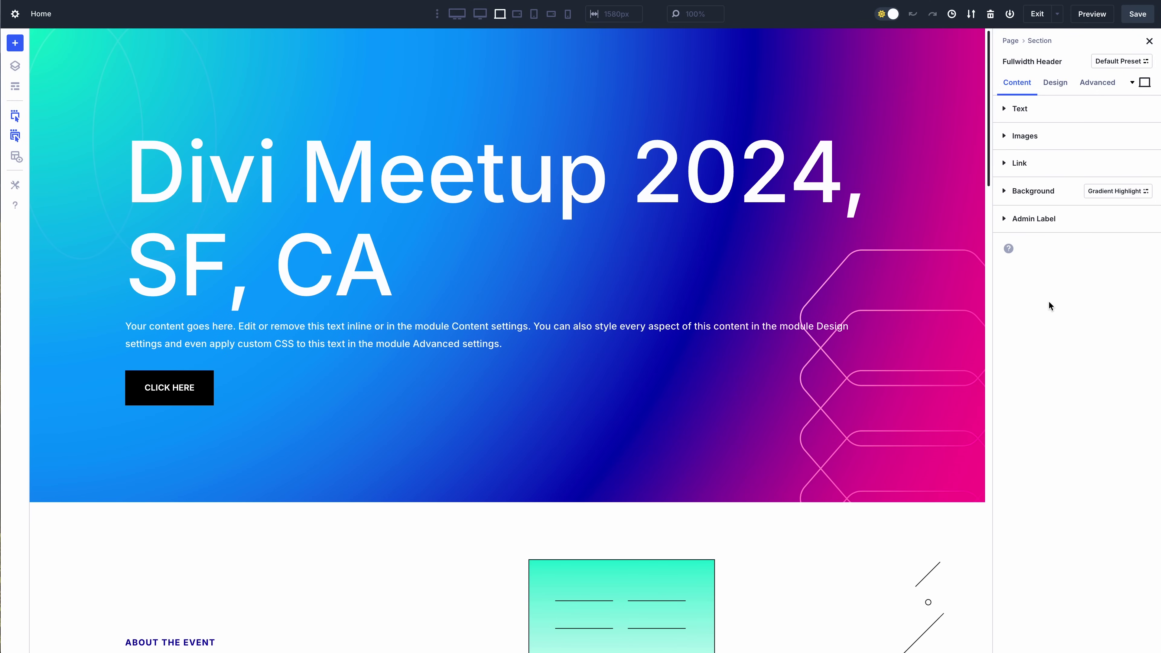
{"action": "left_click_drag", "start_coordinate": [989, 165], "coordinate": [1000, 443]}
{"action": "left_click", "coordinate": [595, 163]}
{"action": "left_click", "coordinate": [1146, 474]}
{"action": "left_click", "coordinate": [1052, 543]}
{"action": "left_click_drag", "start_coordinate": [988, 405], "coordinate": [991, 580]}
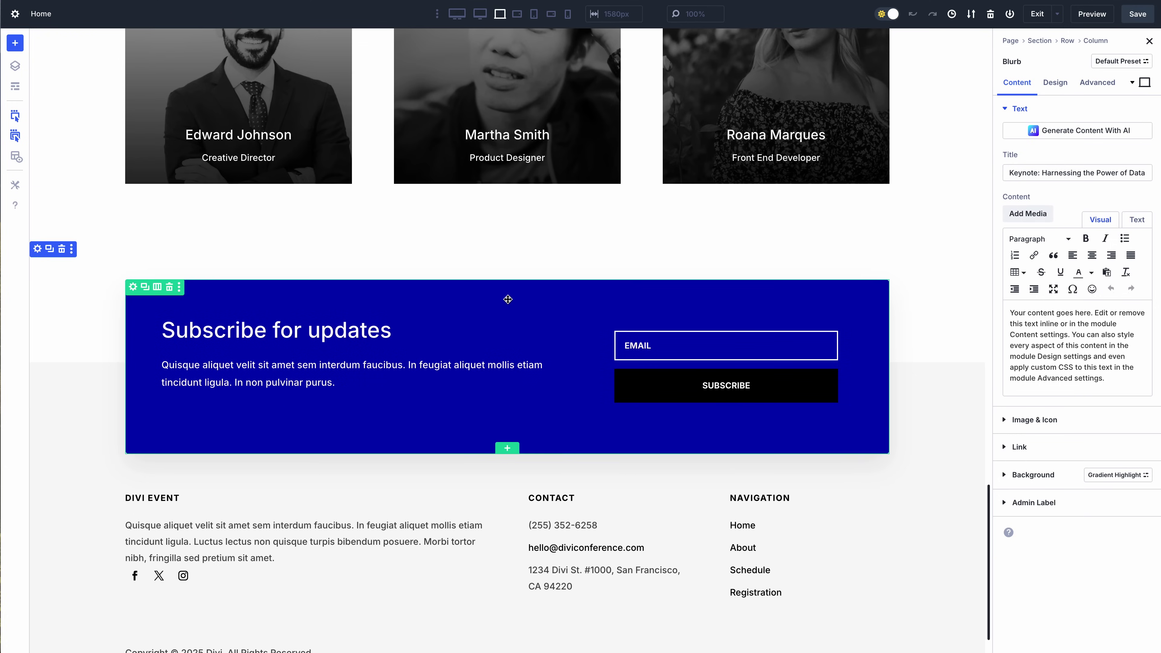
{"action": "left_click", "coordinate": [508, 298]}
{"action": "left_click", "coordinate": [1146, 269]}
{"action": "left_click", "coordinate": [1046, 348]}
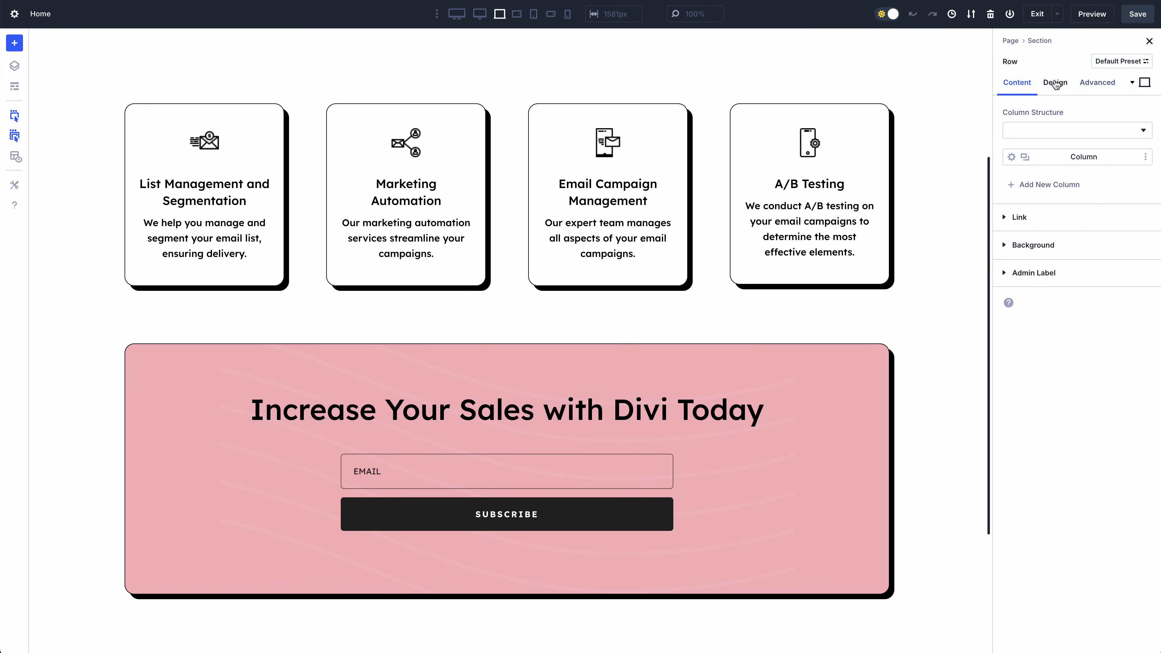
Adjust the Solid Shadow preset's vertical position on the row
{"action": "left_click", "coordinate": [1055, 83]}
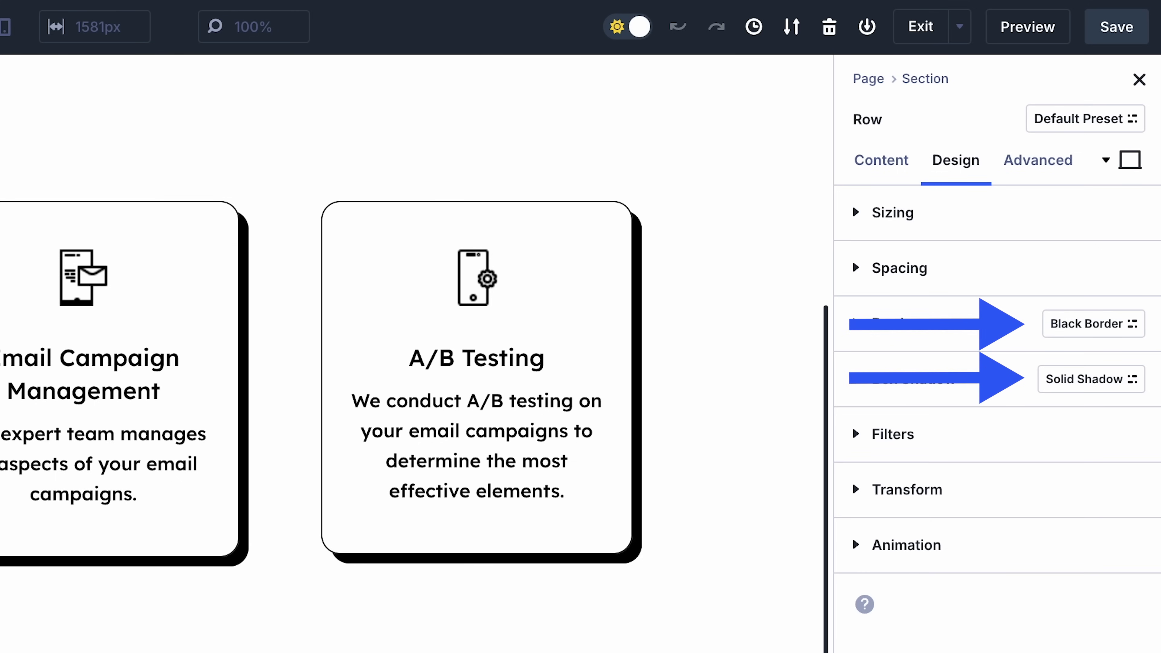
{"action": "left_click", "coordinate": [1081, 382]}
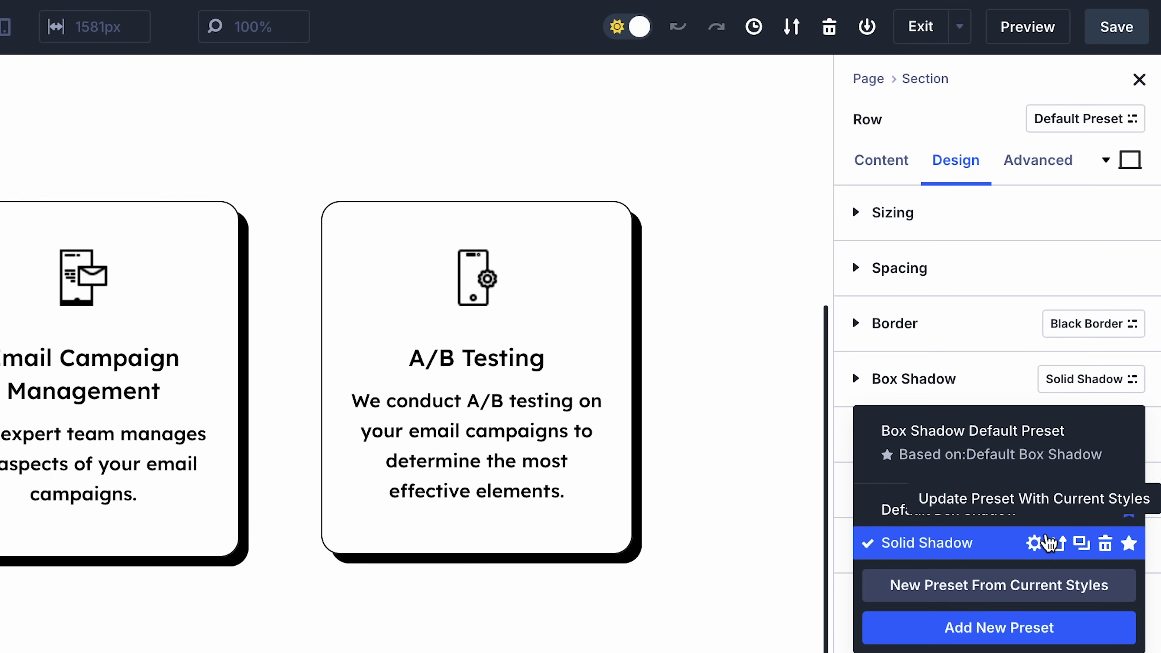
{"action": "left_click", "coordinate": [1031, 542]}
{"action": "mouse_move", "coordinate": [1057, 448]}
{"action": "left_mouse_down"}
{"action": "mouse_move", "coordinate": [1019, 447]}
{"action": "mouse_move", "coordinate": [1068, 447]}
{"action": "left_mouse_up"}
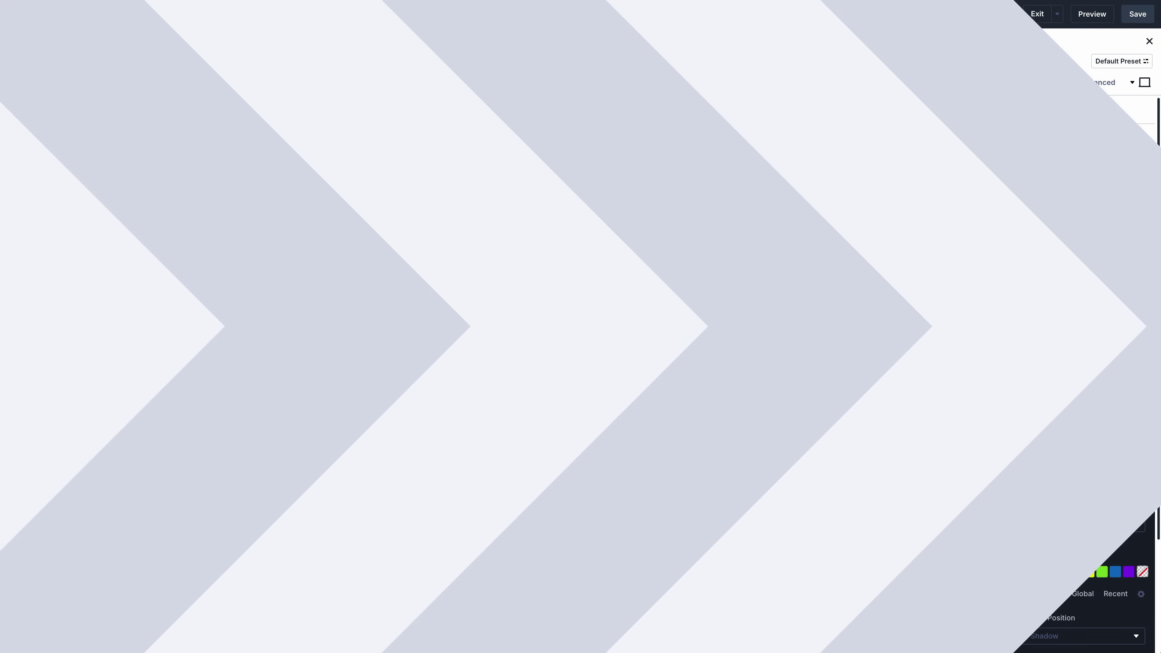